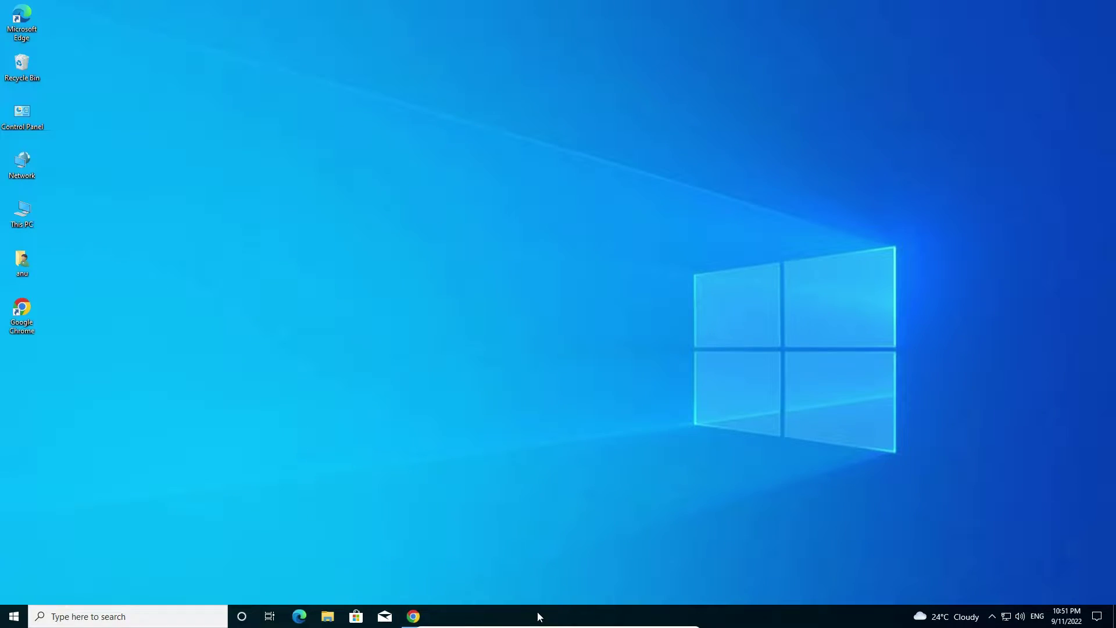
- Switch to Google Chrome and run a Google search for "hp laserjet 3050 driver download"
{"action": "left_click", "coordinate": [413, 616]}
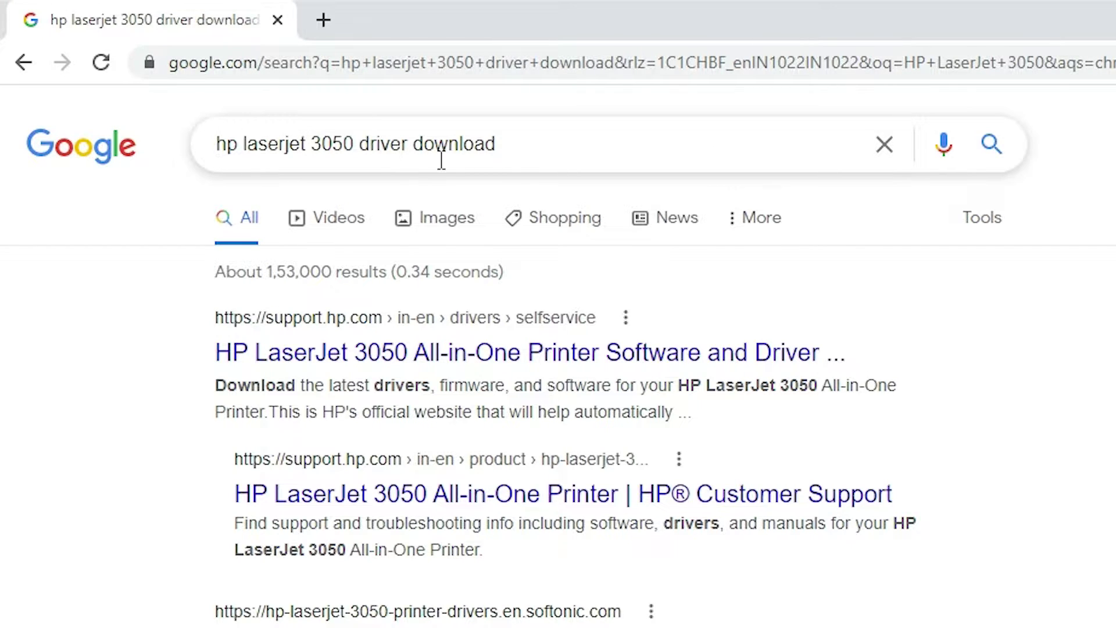
{"action": "triple_click", "coordinate": [471, 156]}
{"action": "key", "text": "Return"}
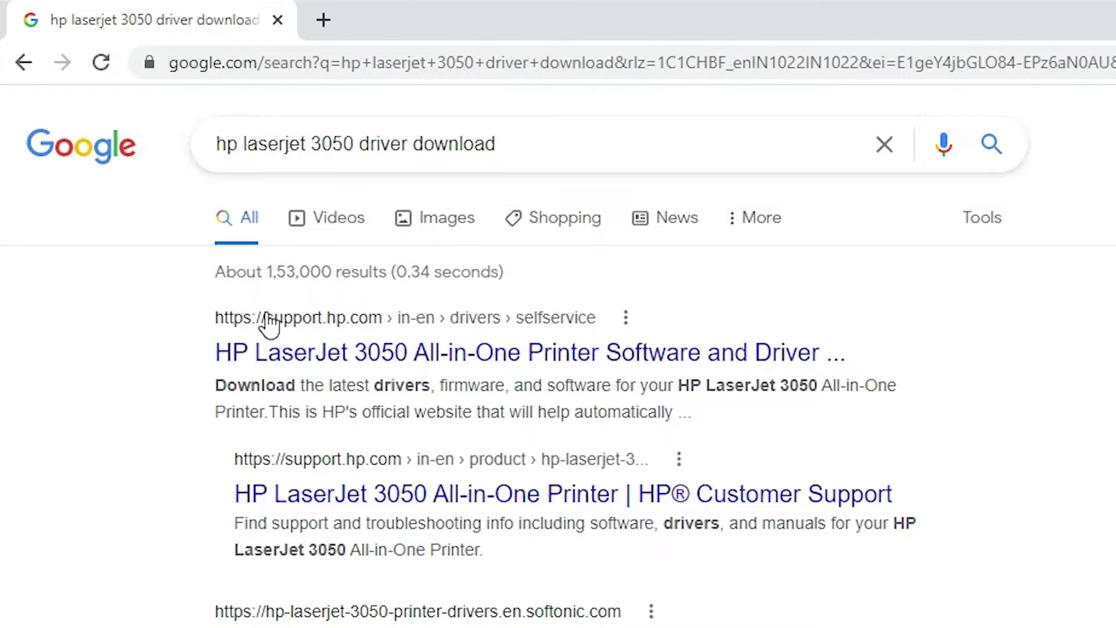
- Open HP's official LaserJet 3050 software and driver result in a new tab, dismissing the information notice and accepting cookies
{"action": "right_click", "coordinate": [391, 344]}
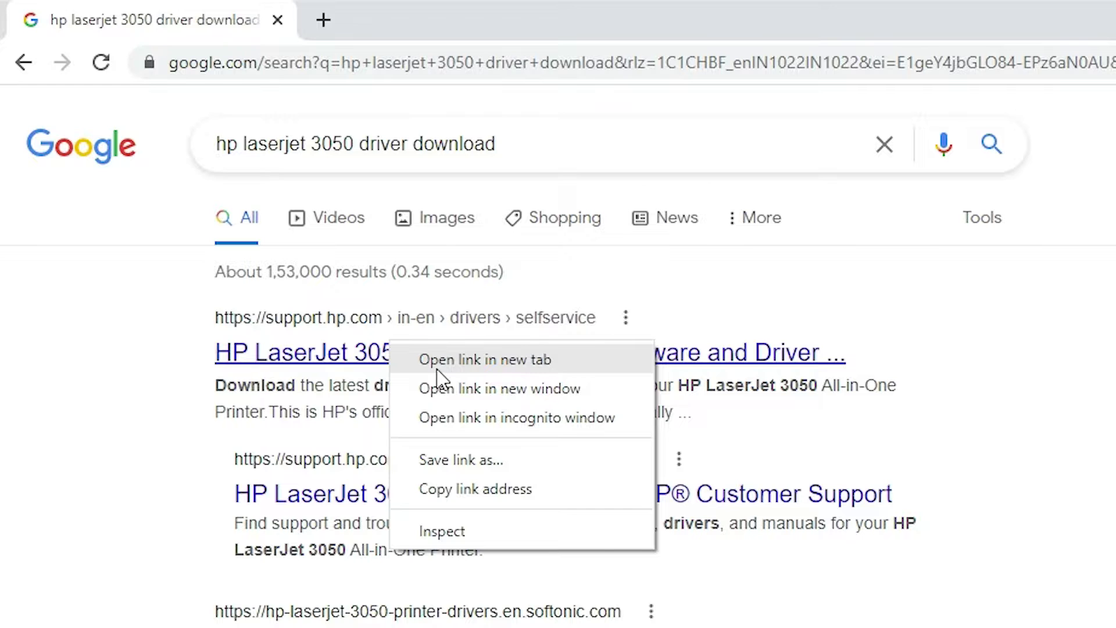
{"action": "left_click", "coordinate": [437, 371]}
{"action": "left_click", "coordinate": [430, 17]}
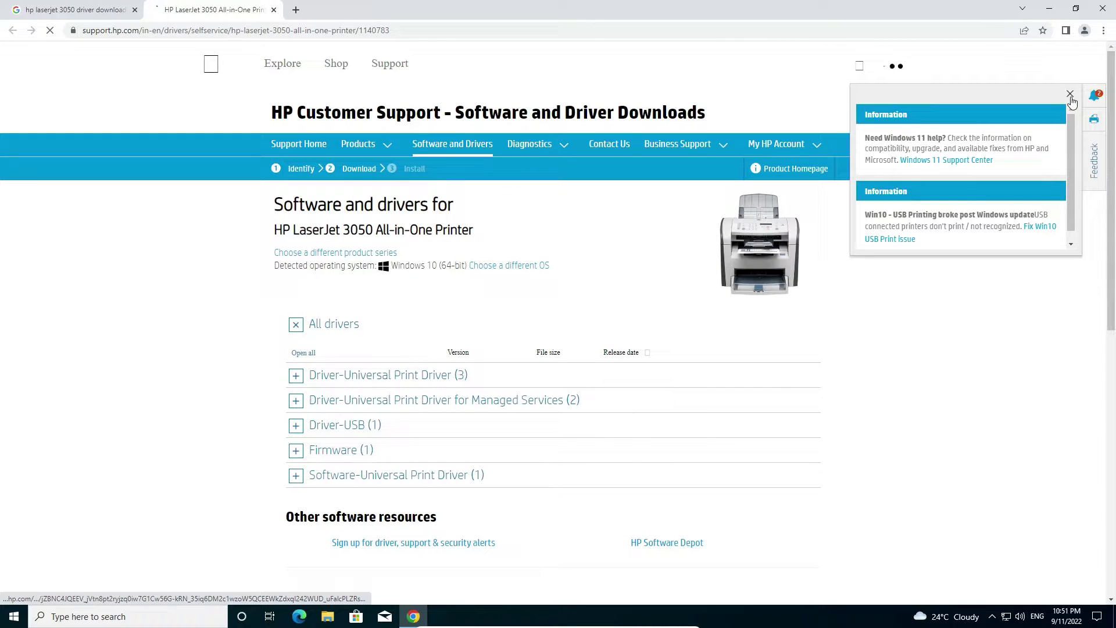
{"action": "left_click", "coordinate": [1071, 98]}
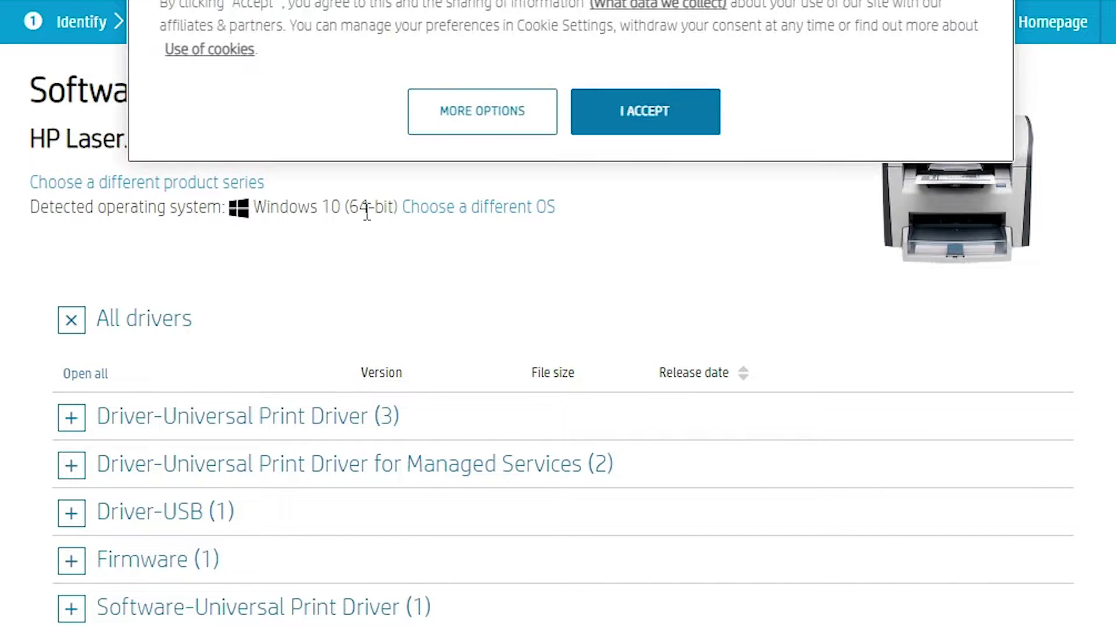
{"action": "left_click", "coordinate": [712, 111]}
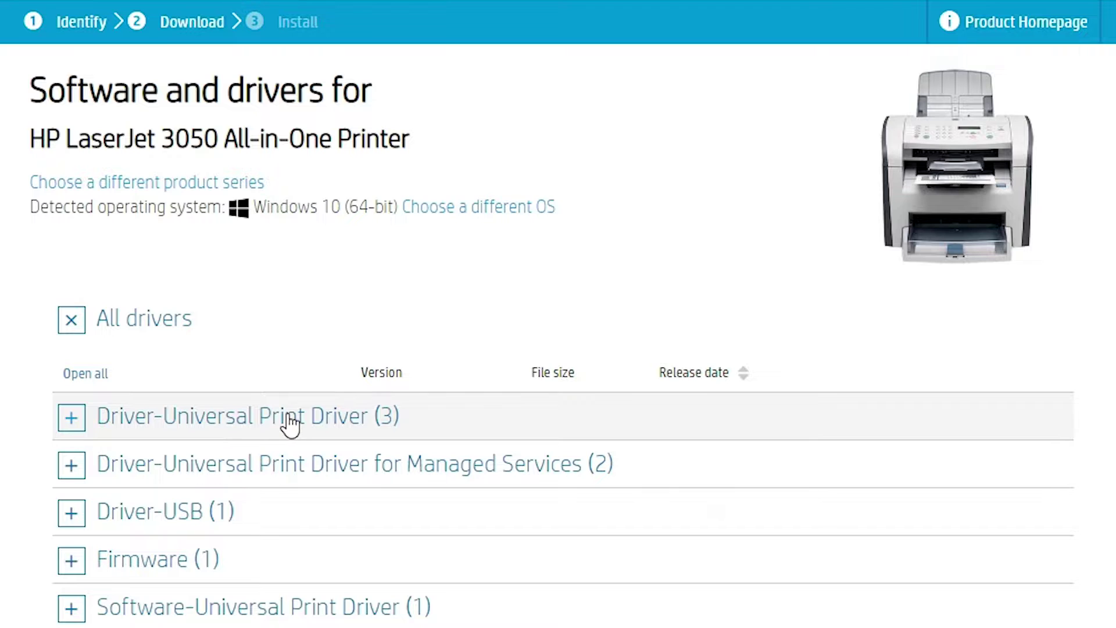
- Download the HP Universal Print Driver for Windows PCL6 (64-bit) from the Universal Print Driver group
{"action": "scroll", "coordinate": [117, 444], "scroll_direction": "down", "scroll_amount": 2}
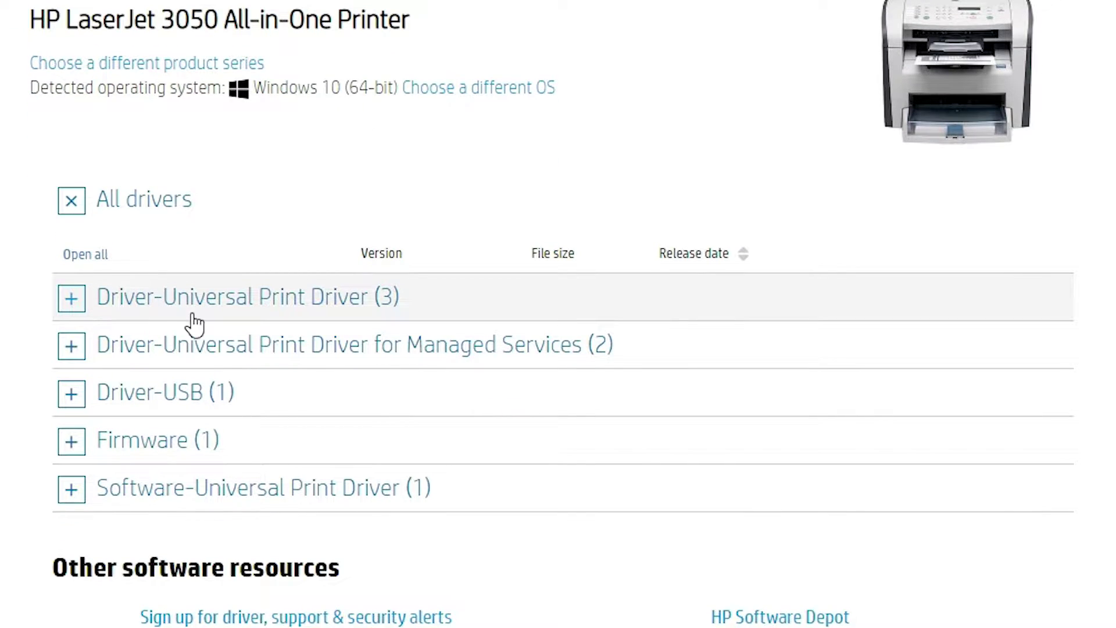
{"action": "left_click", "coordinate": [72, 304]}
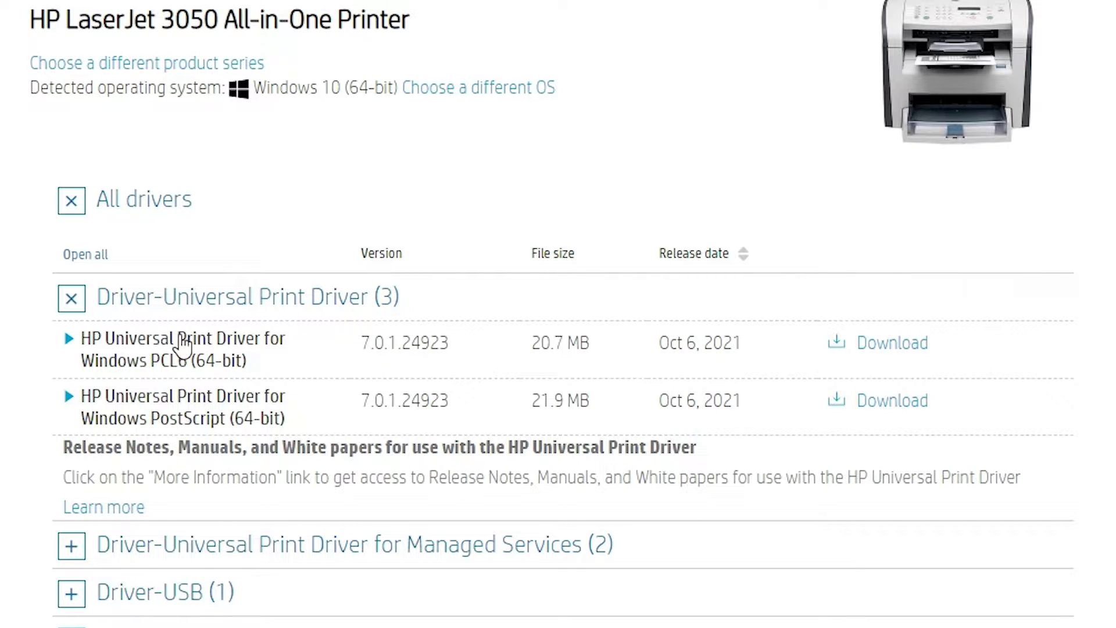
{"action": "left_click", "coordinate": [905, 344]}
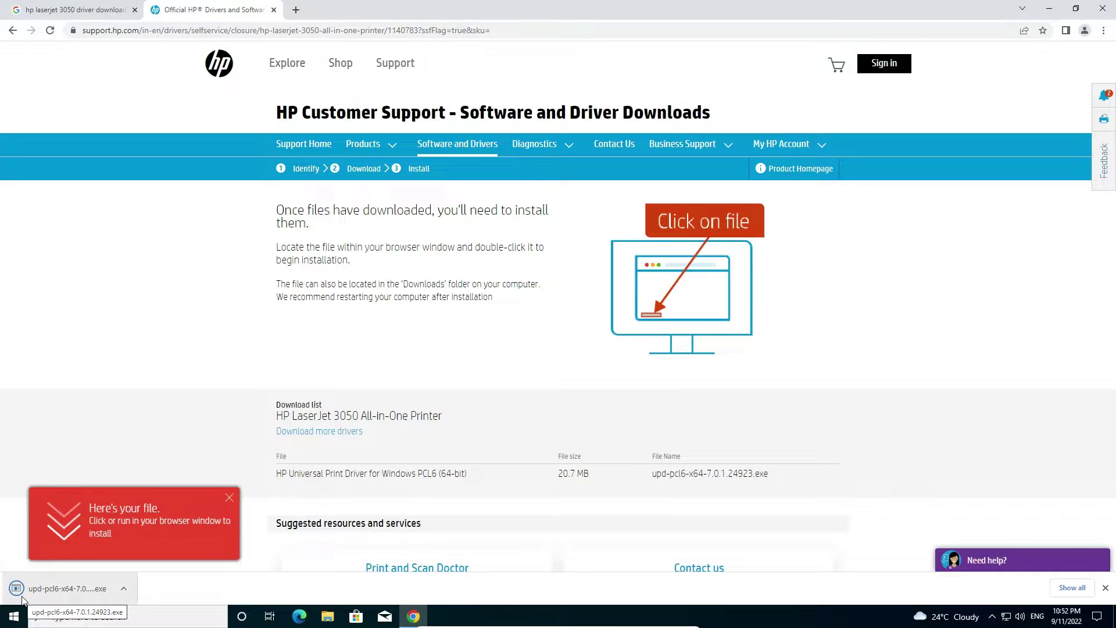
- Show the downloaded upd-pcl6-x64-7.0.1.24923.exe in its folder and minimize the browser
{"action": "left_click", "coordinate": [1074, 588]}
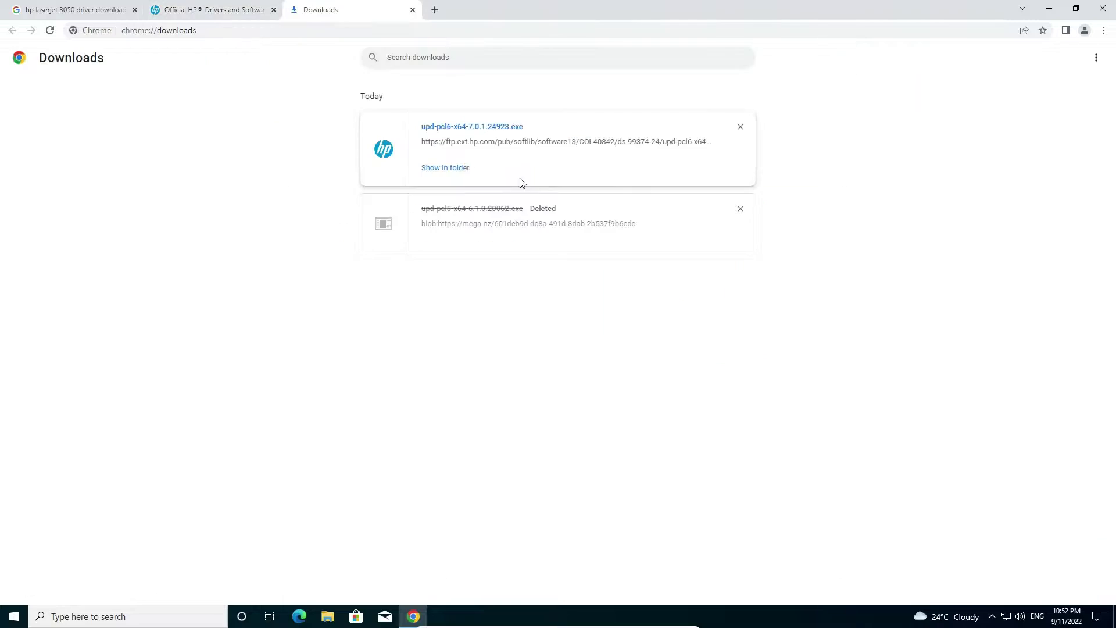
{"action": "left_click", "coordinate": [464, 169]}
{"action": "left_click", "coordinate": [1034, 75]}
{"action": "left_click", "coordinate": [1060, 12]}
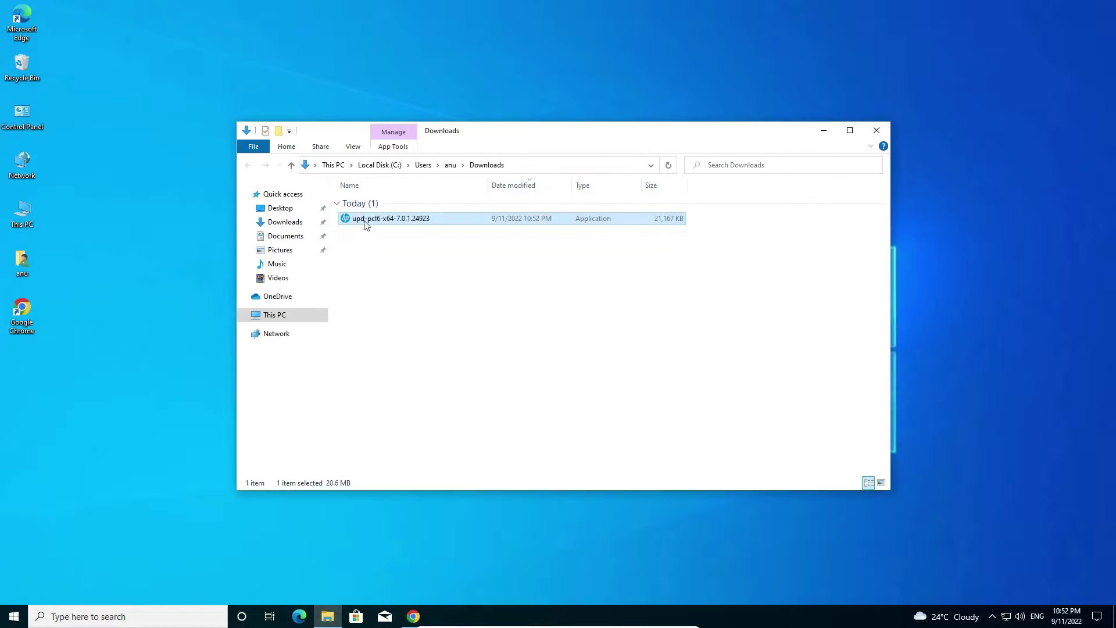
- Place the upd-pcl6-x64-7.0.1.24923 installer on the desktop below the Google Chrome shortcut and close the Downloads folder
{"action": "left_click_drag", "start_coordinate": [373, 218], "coordinate": [65, 379]}
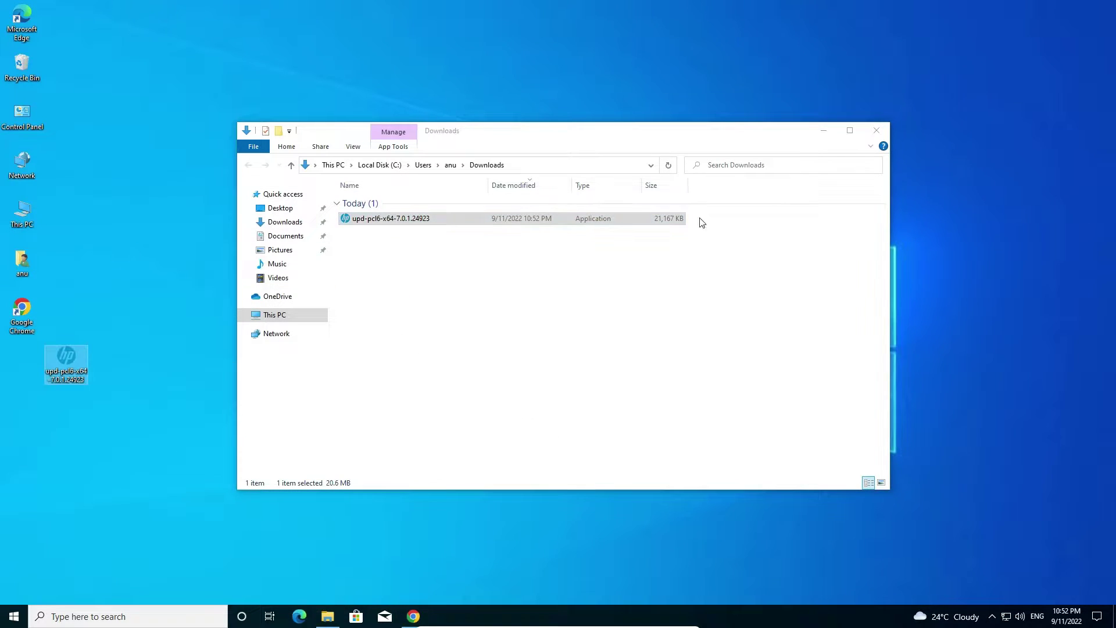
{"action": "left_click", "coordinate": [872, 133]}
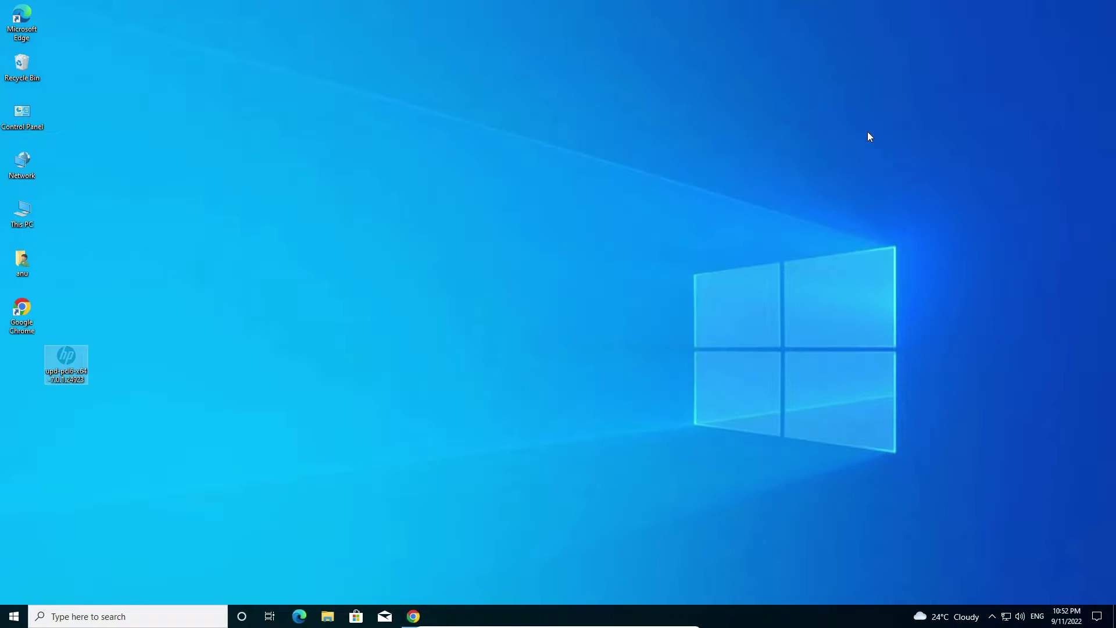
{"action": "left_click_drag", "start_coordinate": [53, 378], "coordinate": [29, 374]}
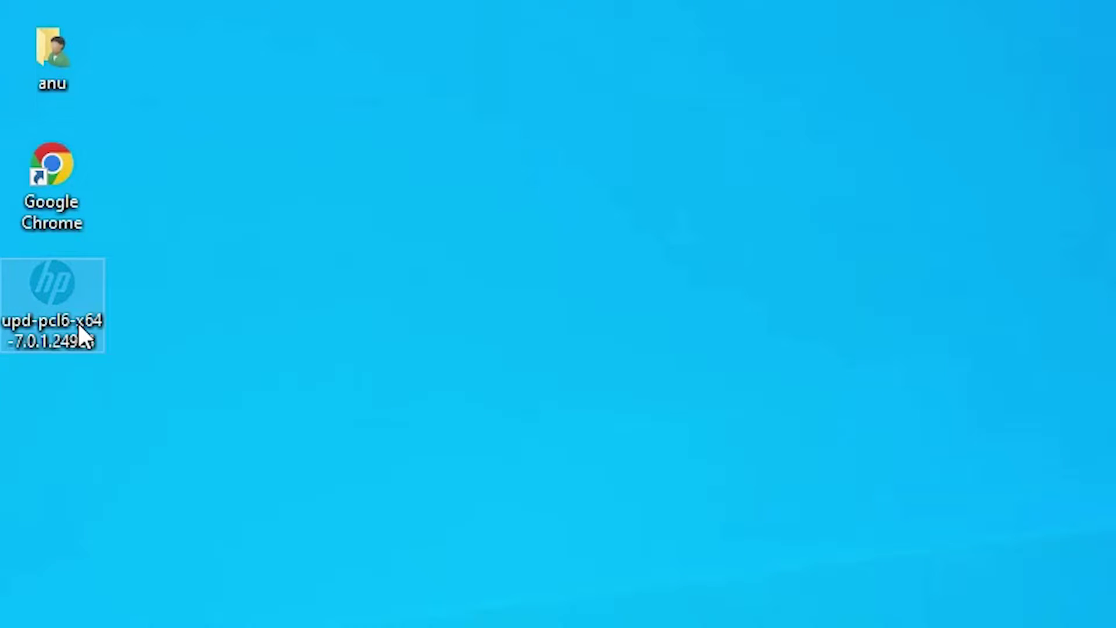
- Run the HP driver installer on the desktop as administrator and allow it to make changes to the device
{"action": "right_click", "coordinate": [54, 308]}
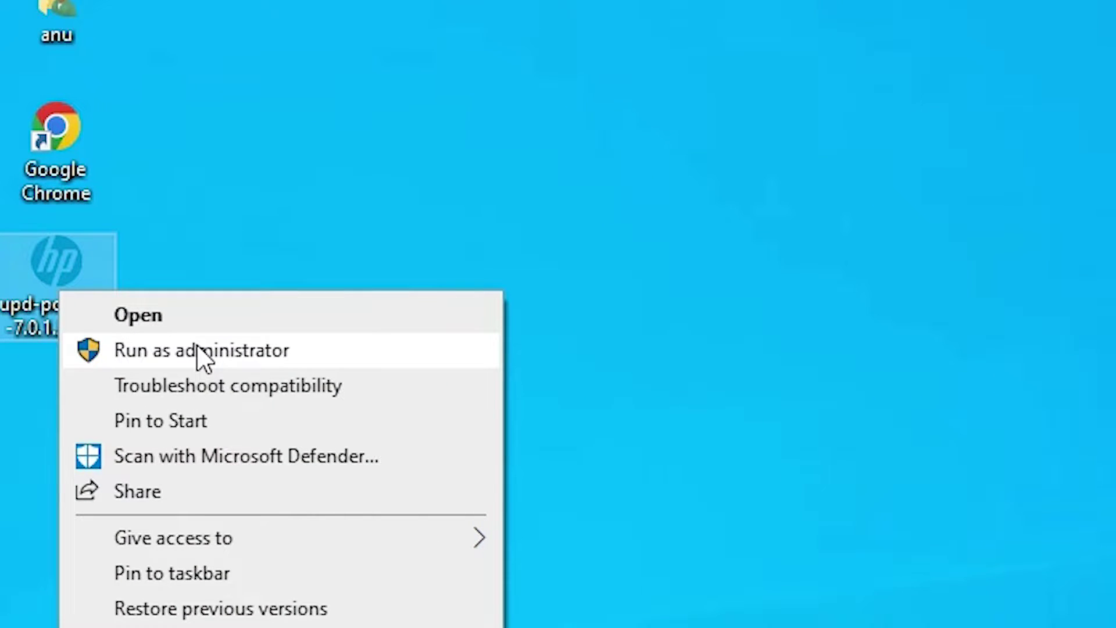
{"action": "left_click", "coordinate": [198, 349]}
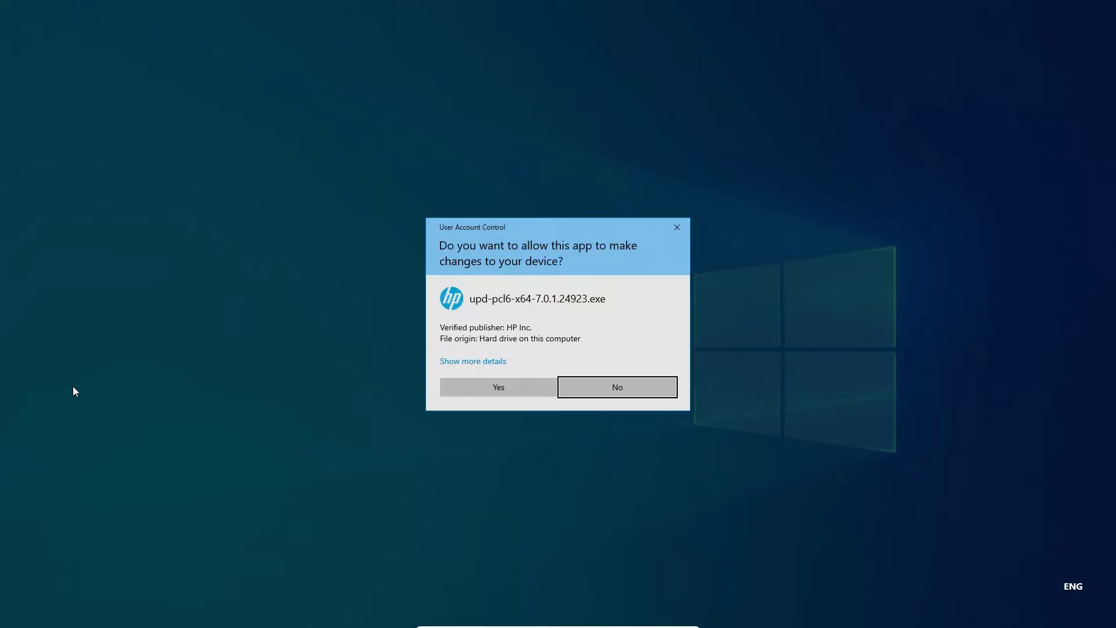
{"action": "left_click", "coordinate": [509, 388]}
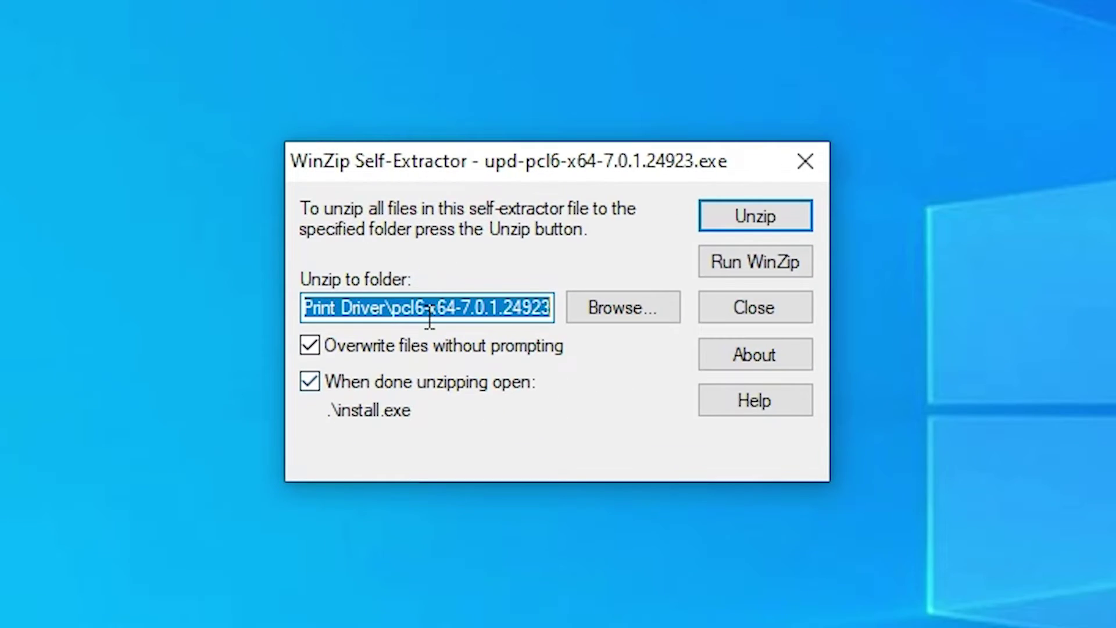
- Examine the full destination folder path to which the self-extractor will unzip the driver files
{"action": "left_click", "coordinate": [512, 308]}
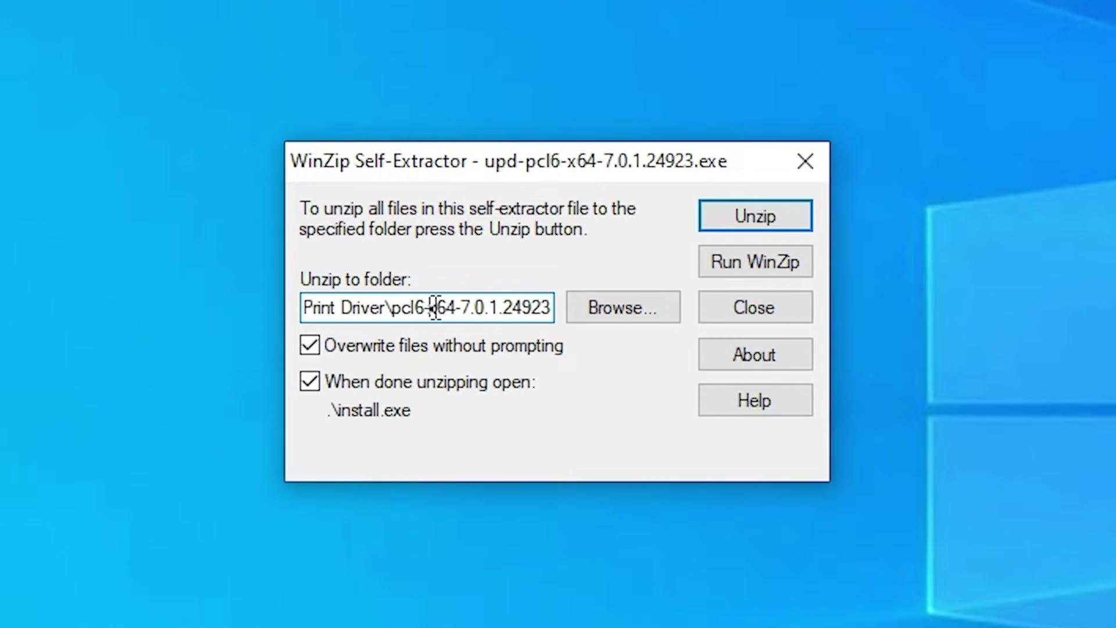
{"action": "key", "text": "Left"}
{"action": "key", "text": "Left"}
{"action": "key", "text": "Left"}
{"action": "key", "text": "Left"}
{"action": "key", "text": "Left"}
{"action": "key", "text": "Left"}
{"action": "key", "text": "Left"}
{"action": "key", "text": "Left"}
{"action": "key", "text": "Left"}
{"action": "key", "text": "Left"}
{"action": "key", "text": "Left"}
{"action": "key", "text": "Left"}
{"action": "key", "text": "Left"}
{"action": "key", "text": "Left"}
{"action": "key", "text": "Left"}
{"action": "key", "text": "Left"}
{"action": "key", "text": "Left"}
{"action": "key", "text": "Left"}
{"action": "key", "text": "Left"}
{"action": "key", "text": "Left"}
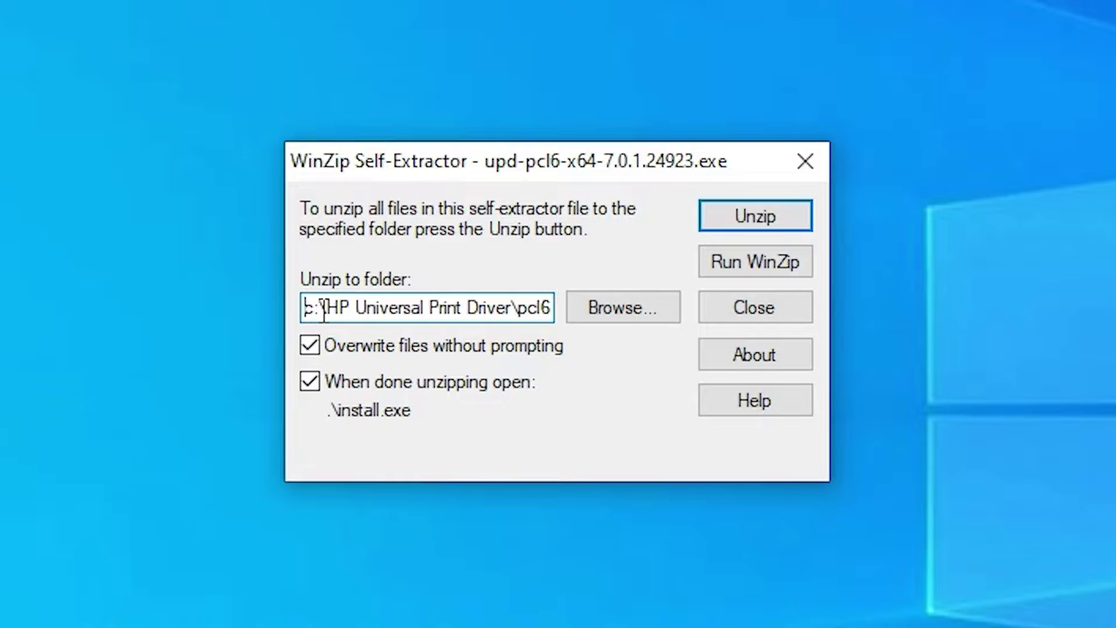
{"action": "left_click_drag", "start_coordinate": [326, 307], "coordinate": [541, 305]}
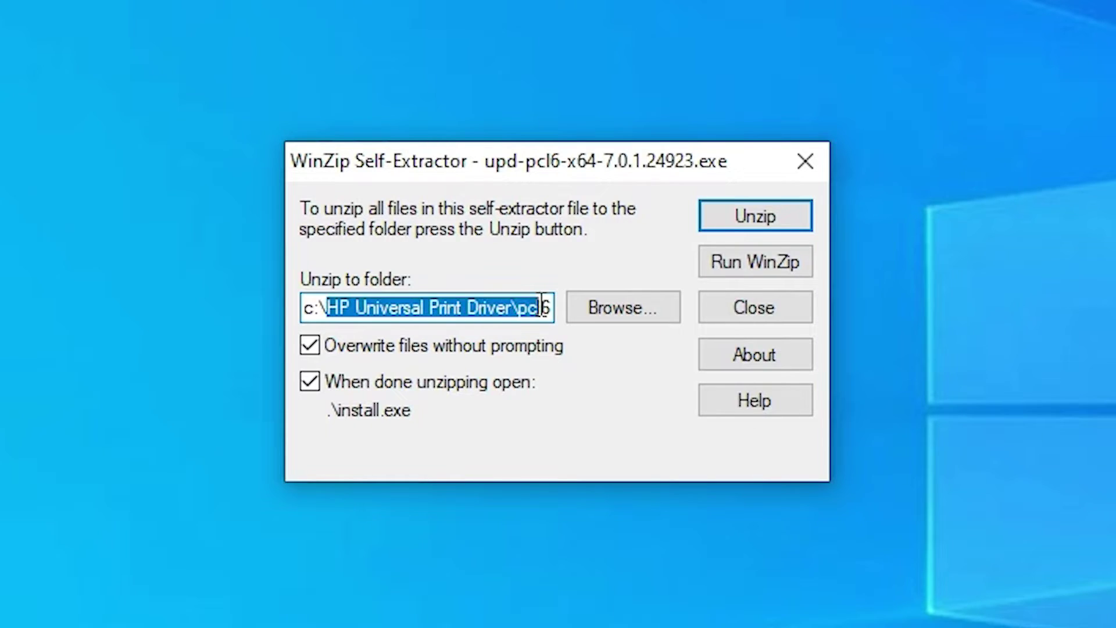
- Unzip the driver files to the default folder and accept the HP Universal Printing license agreement
{"action": "left_click", "coordinate": [778, 218]}
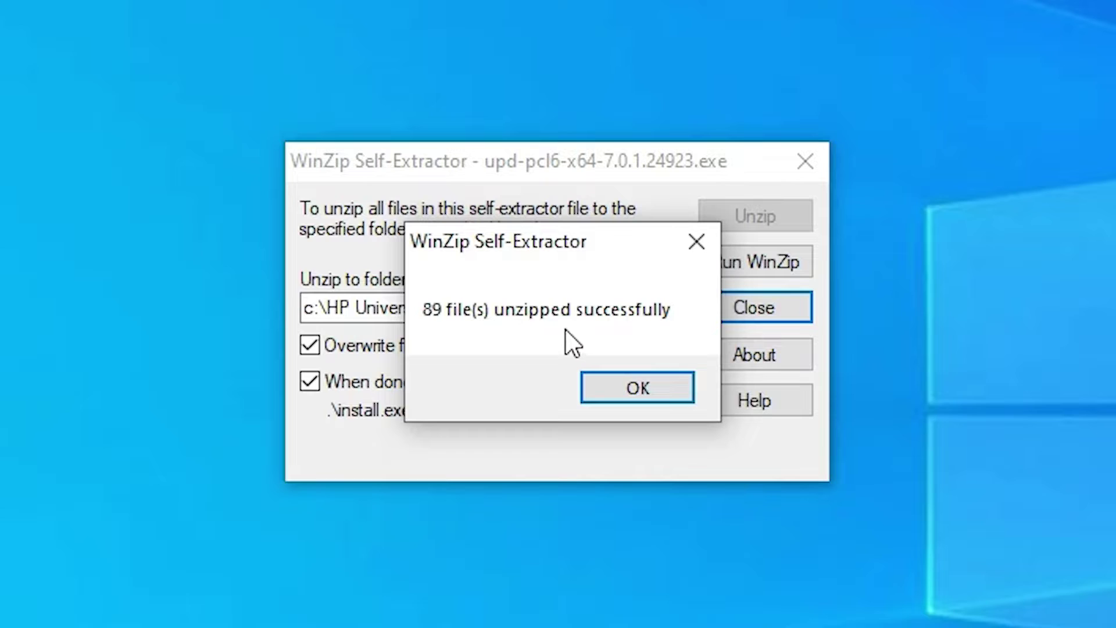
{"action": "left_click", "coordinate": [633, 390]}
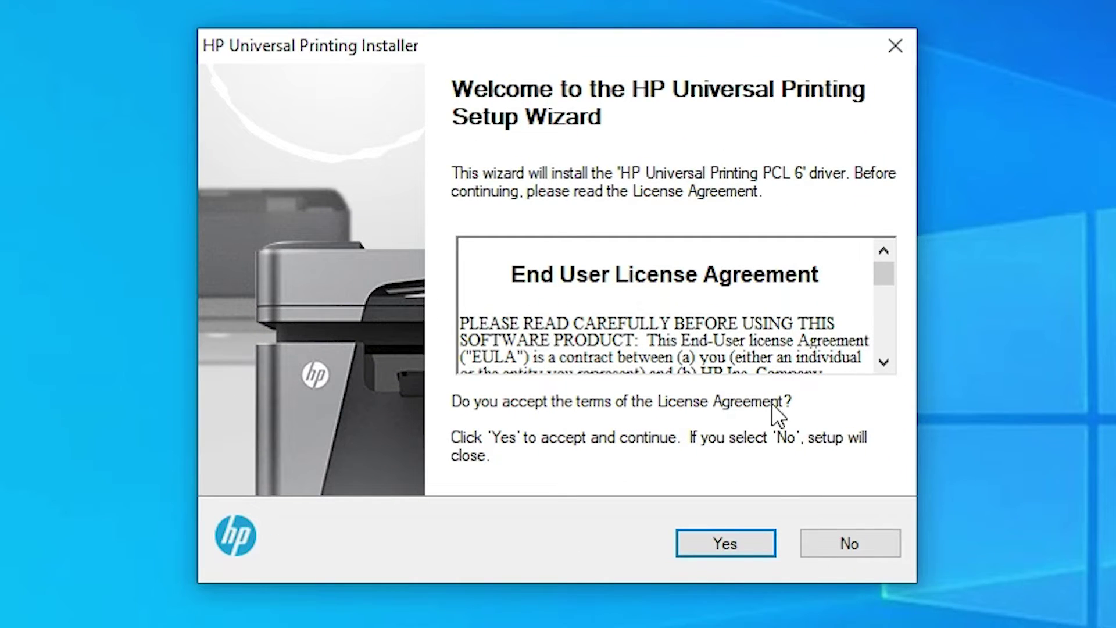
{"action": "left_click", "coordinate": [748, 540]}
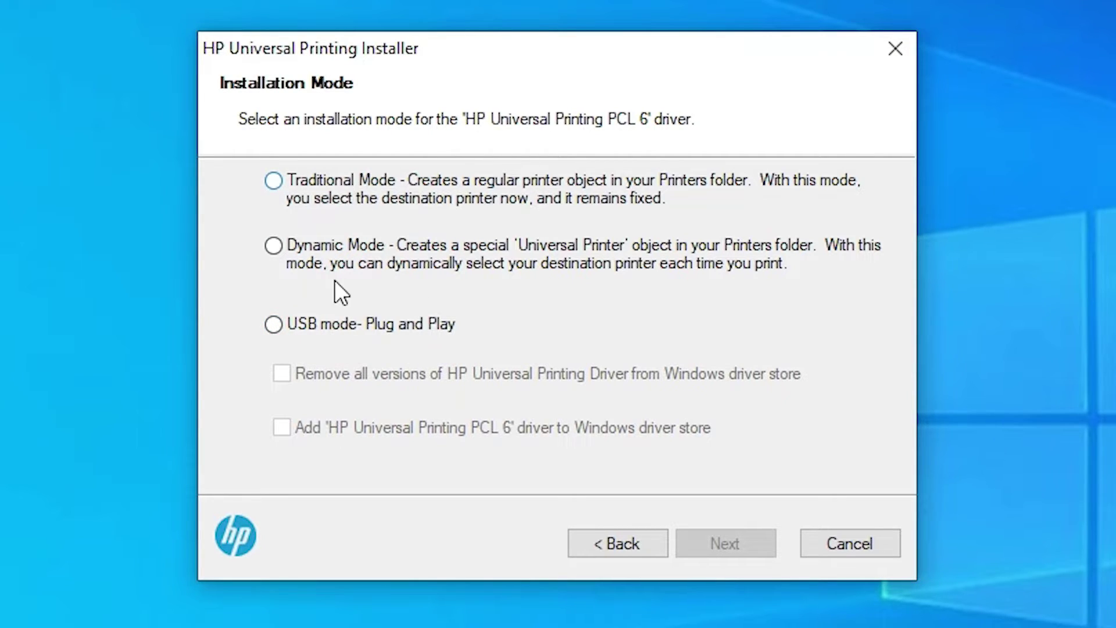
- Choose Traditional Mode for the installation and opt to add a local or network printer with manual settings
{"action": "left_click", "coordinate": [280, 181]}
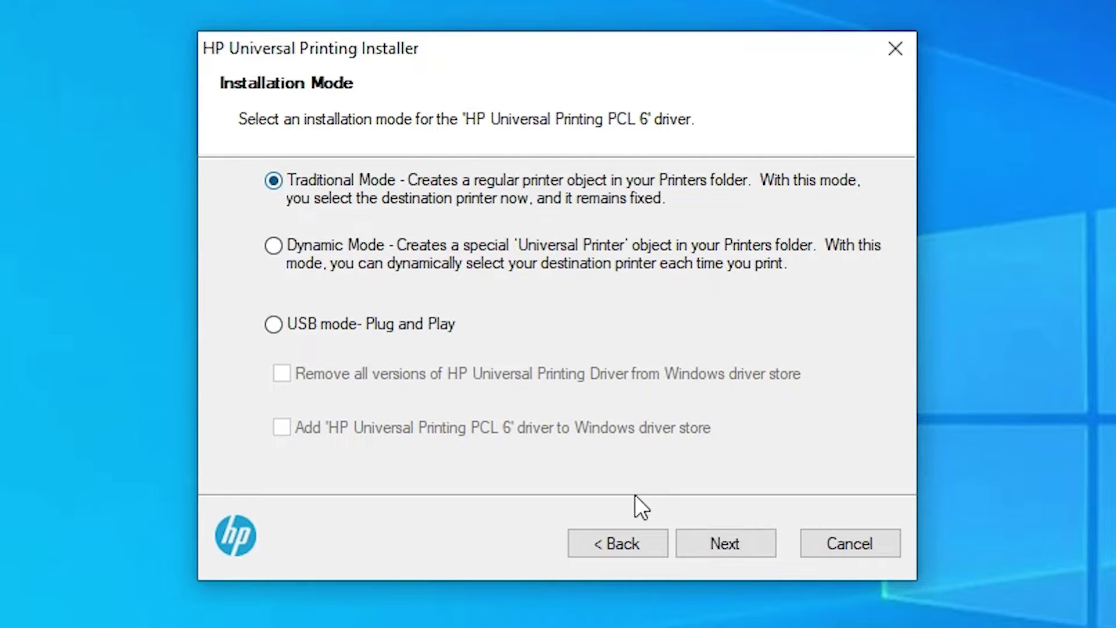
{"action": "left_click", "coordinate": [717, 542]}
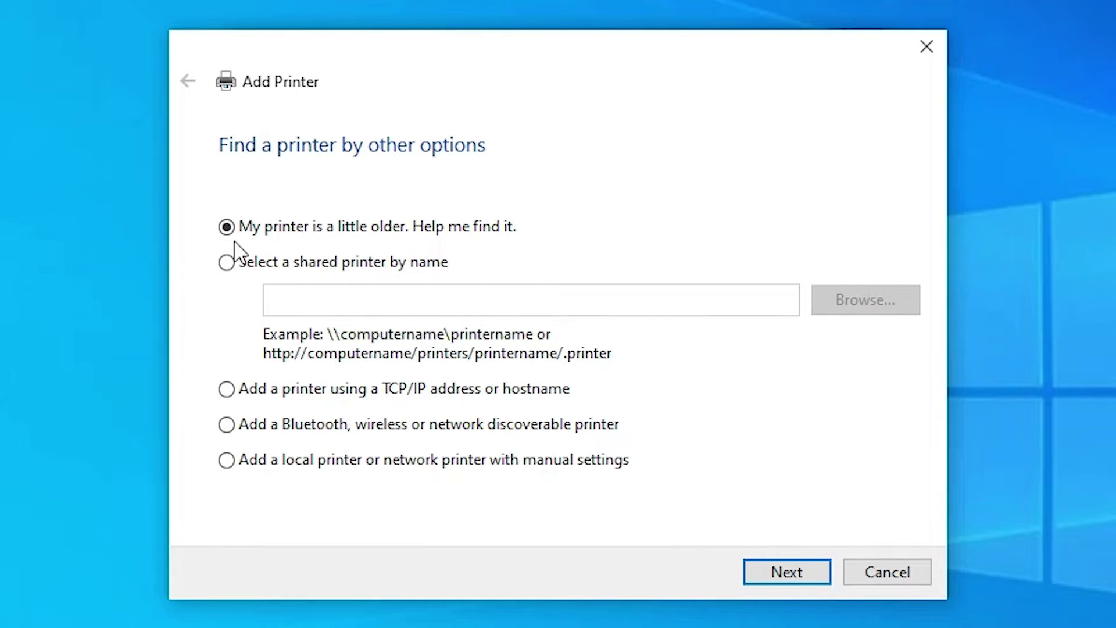
{"action": "left_click", "coordinate": [277, 460]}
{"action": "left_click", "coordinate": [811, 583]}
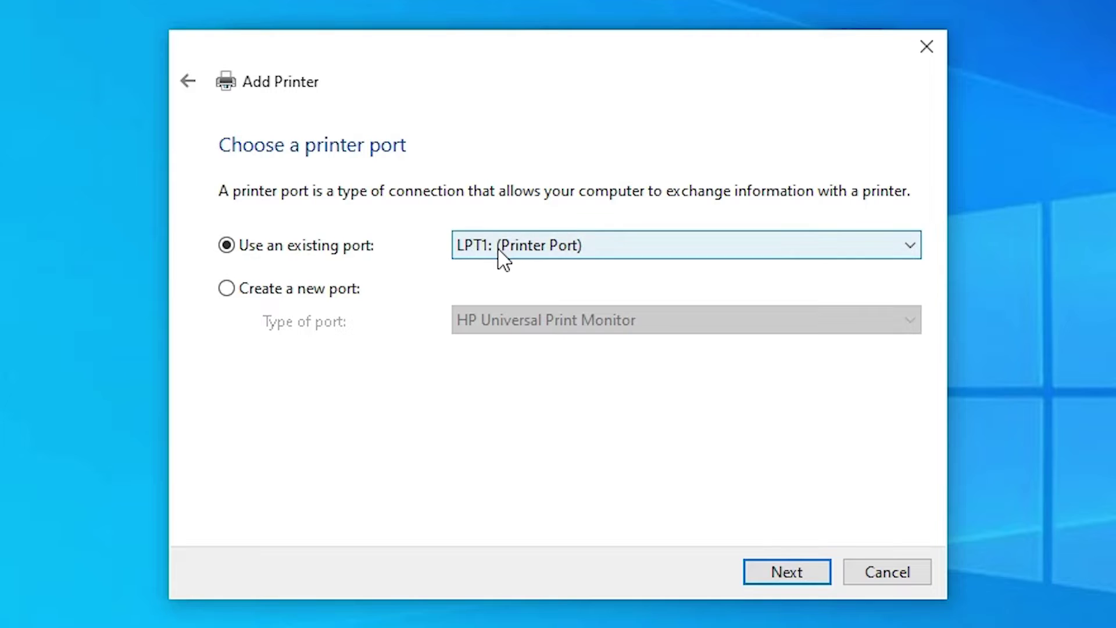
- Assign the existing USB001 (Local Port) and the HP Universal Printing PCL 6 (v7.0.1) driver to the printer
{"action": "left_click", "coordinate": [535, 244]}
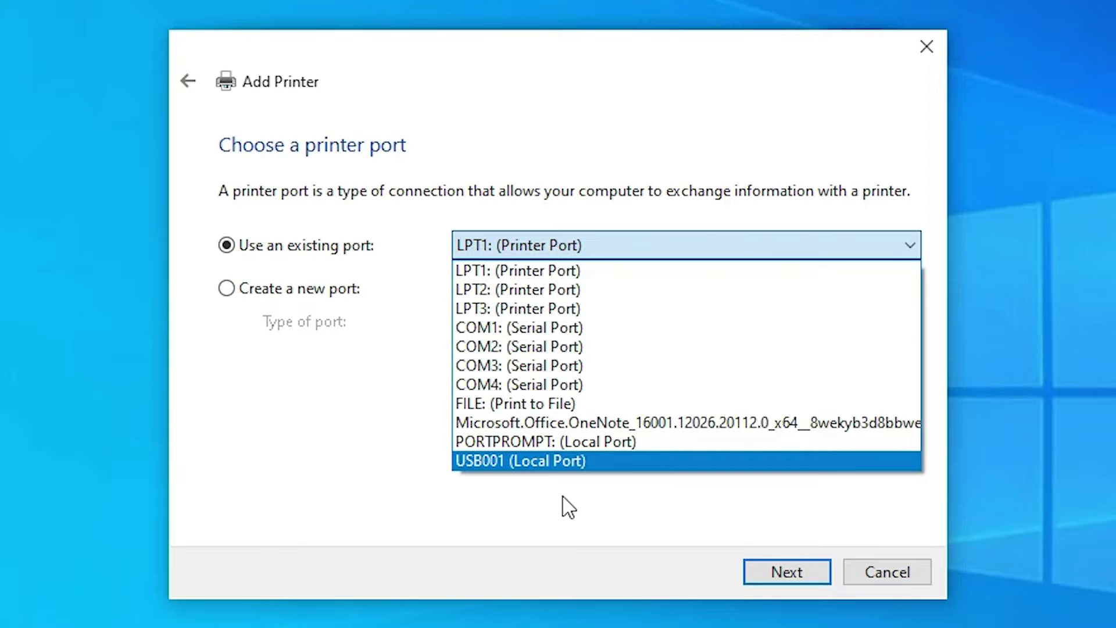
{"action": "left_click", "coordinate": [550, 463]}
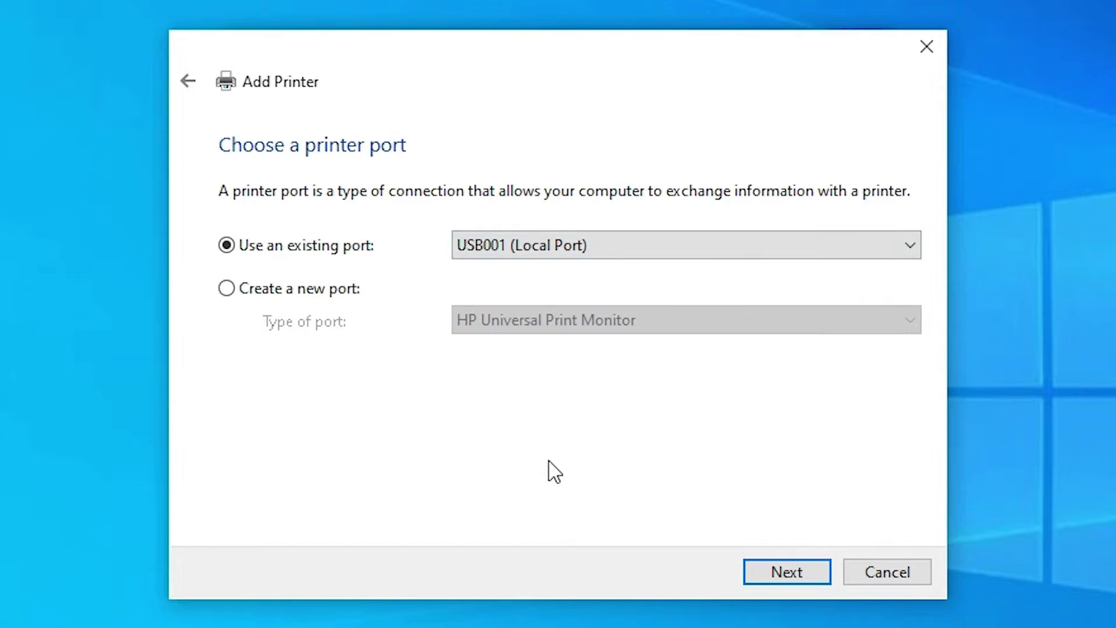
{"action": "left_click", "coordinate": [798, 584]}
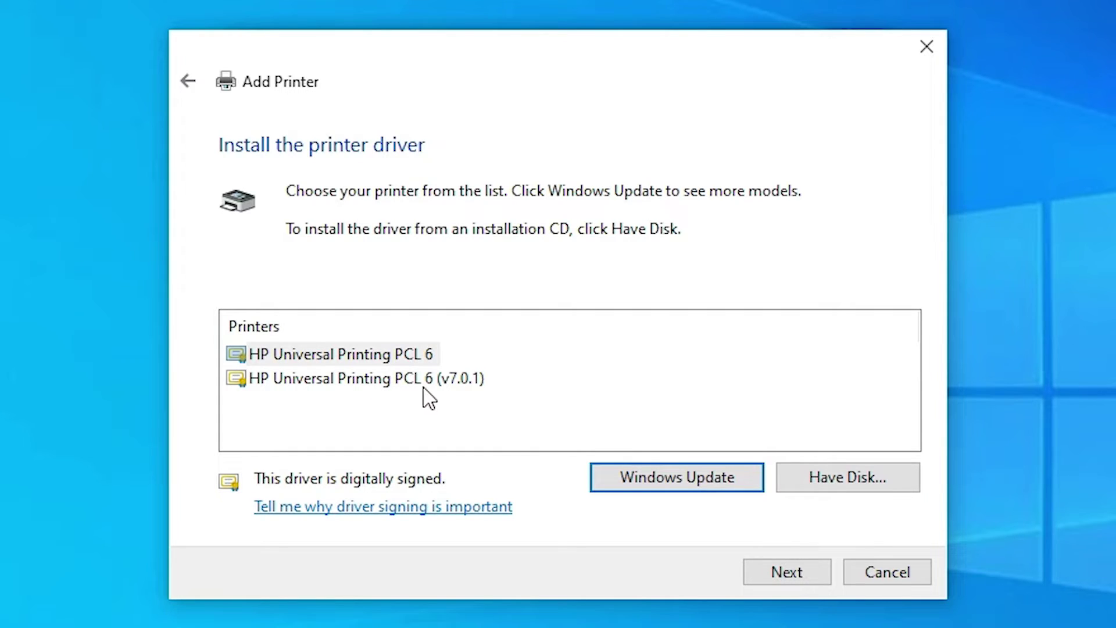
{"action": "left_click", "coordinate": [472, 388]}
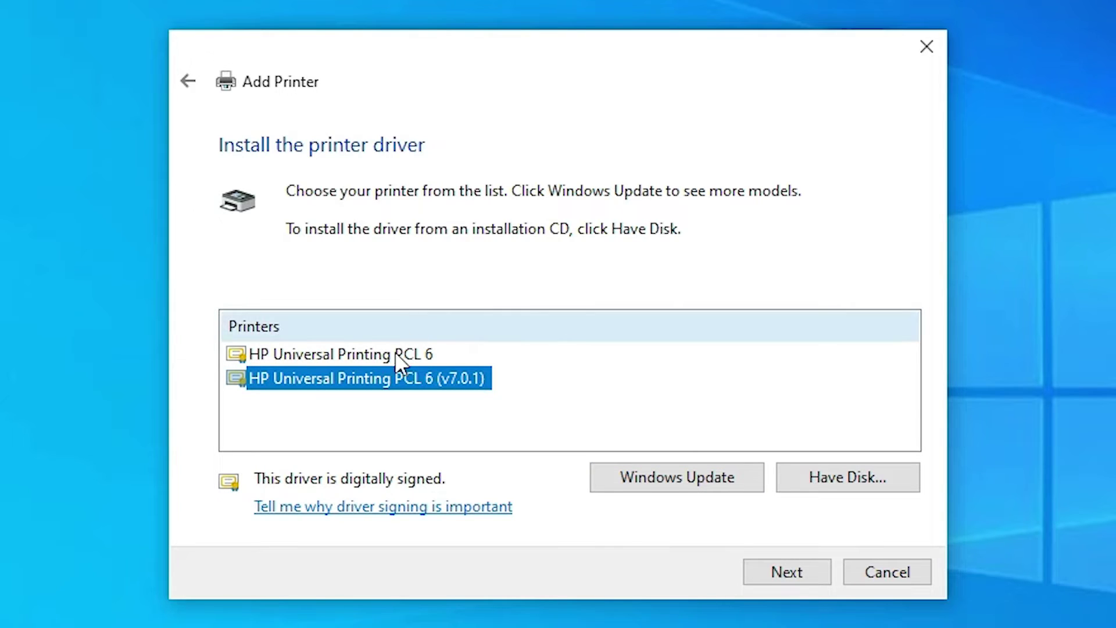
{"action": "left_click", "coordinate": [801, 571]}
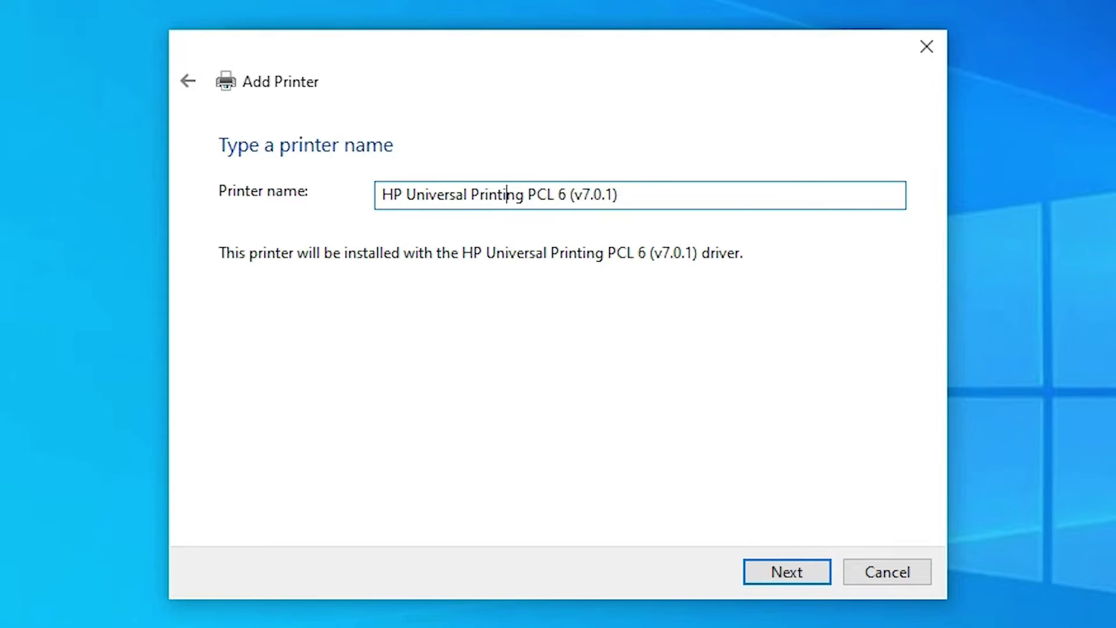
- Name the printer HP LaserJet 3050 and continue with its installation
{"action": "left_click", "coordinate": [418, 198]}
{"action": "left_click_drag", "start_coordinate": [643, 197], "coordinate": [369, 194]}
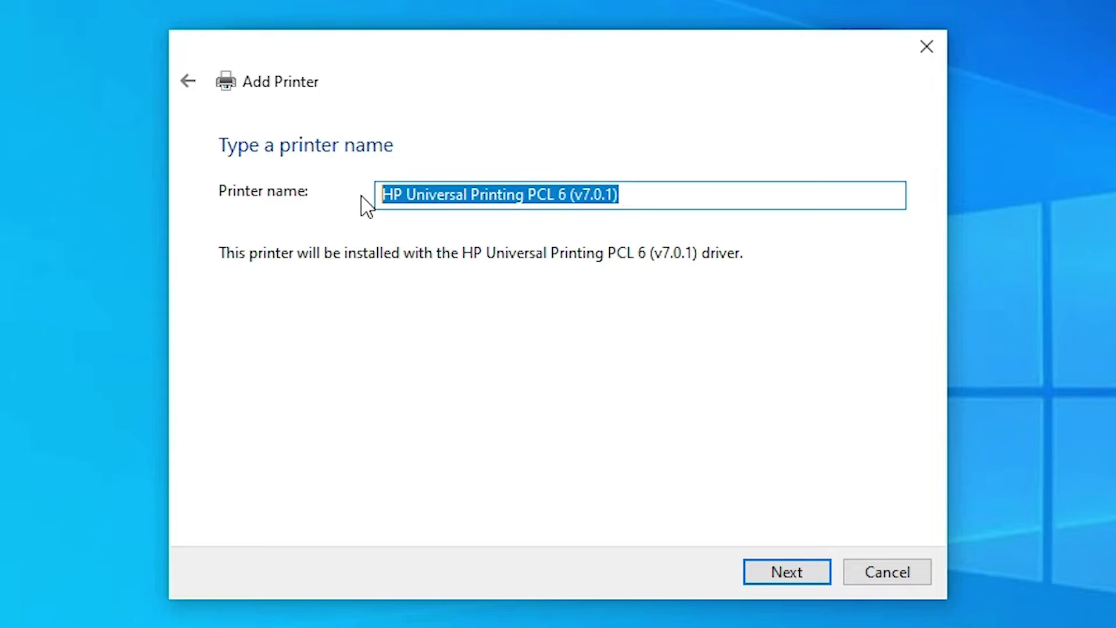
{"action": "type", "text": "HP LaserJet 3050"}
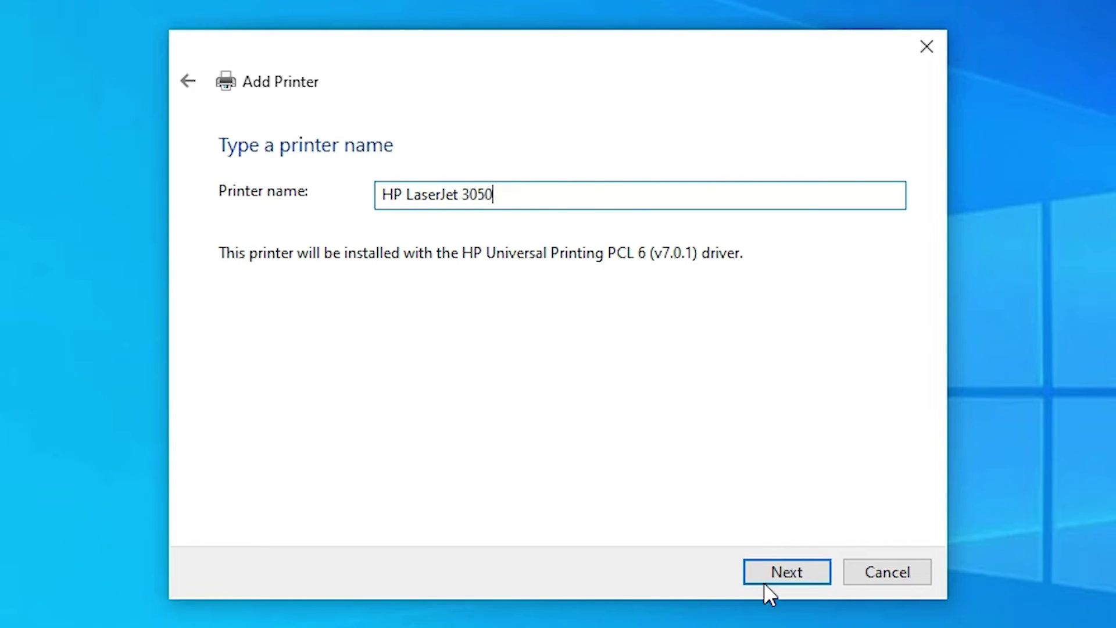
{"action": "left_click", "coordinate": [797, 578]}
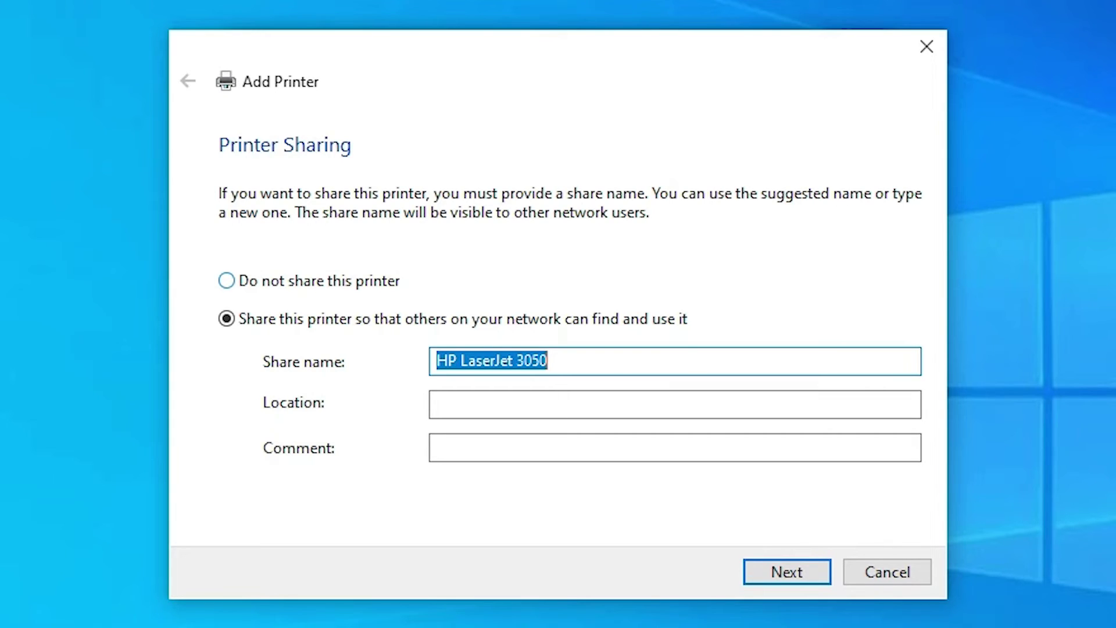
- Set the printer not to be shared and finish the HP Universal Printing setup
{"action": "left_click", "coordinate": [227, 281]}
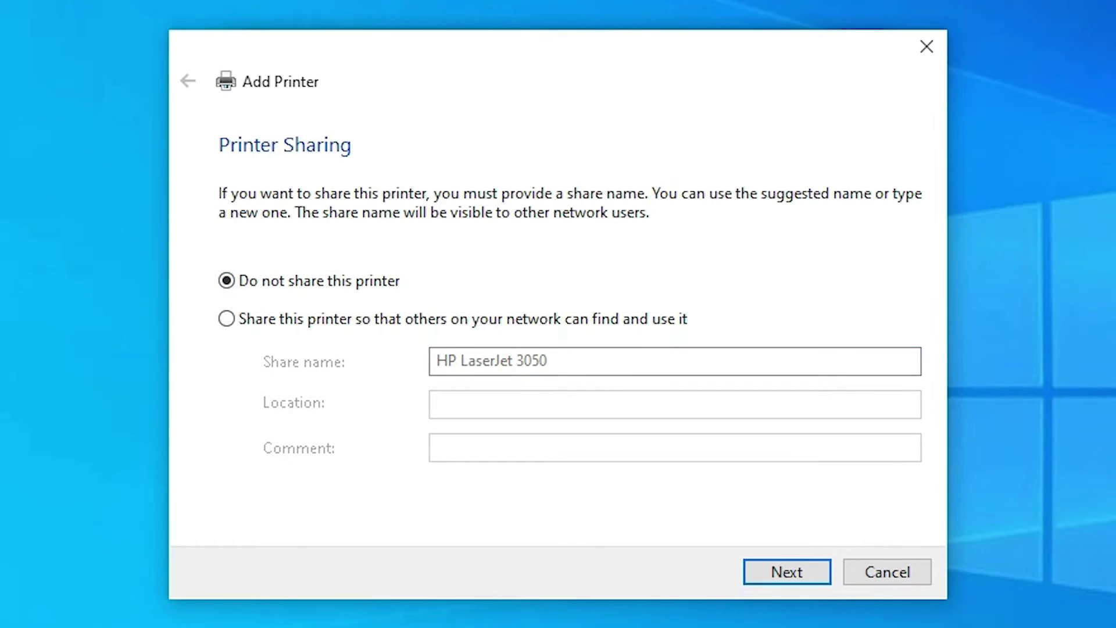
{"action": "key", "text": "Return"}
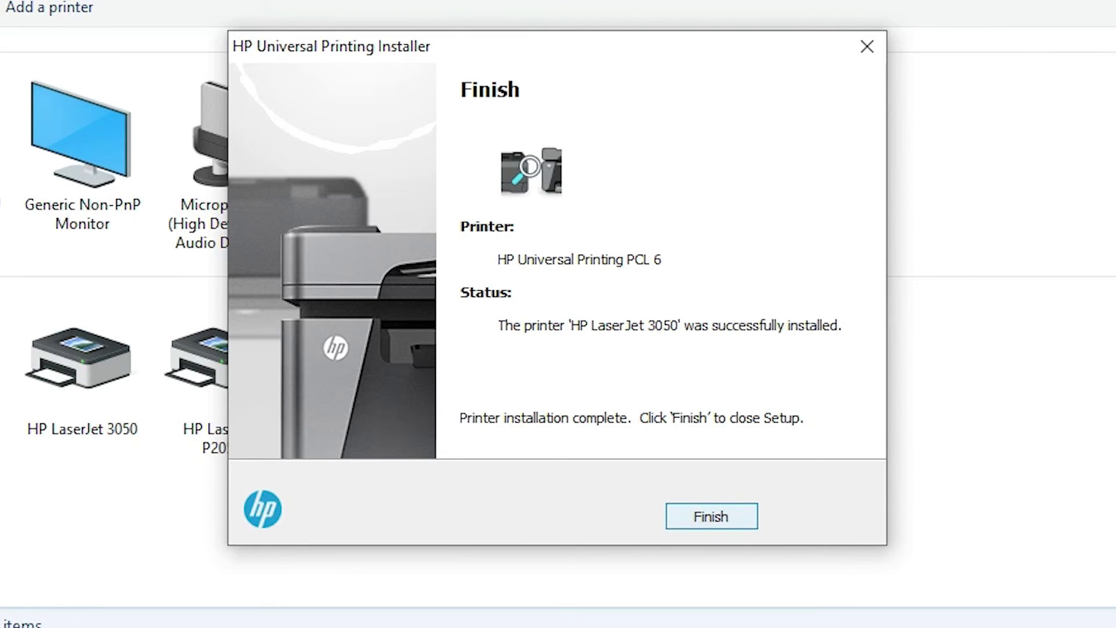
{"action": "left_click", "coordinate": [711, 516]}
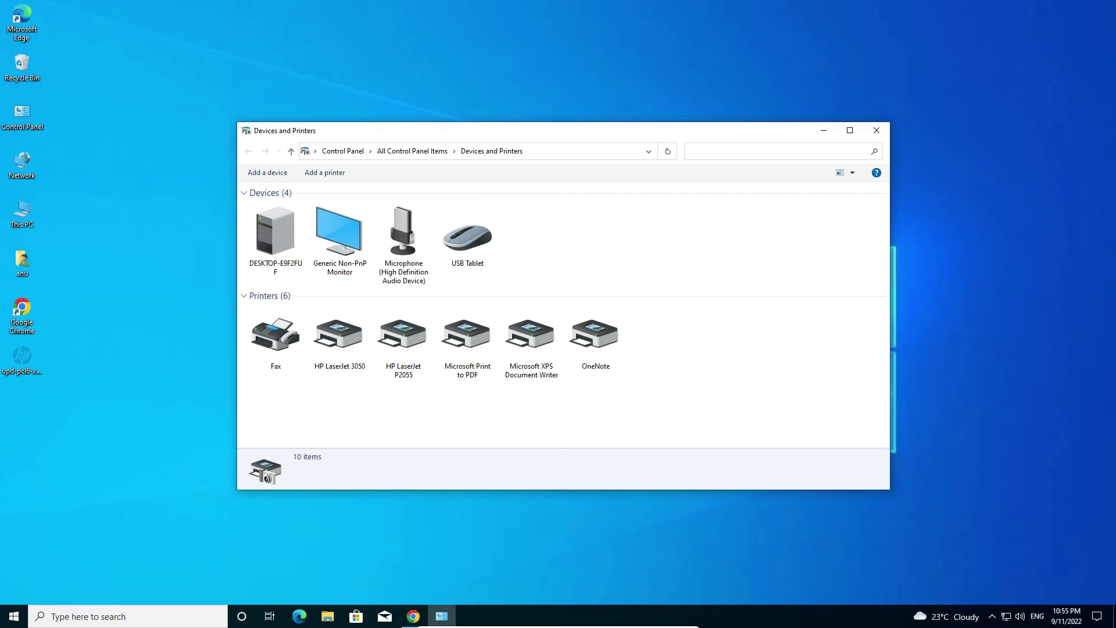